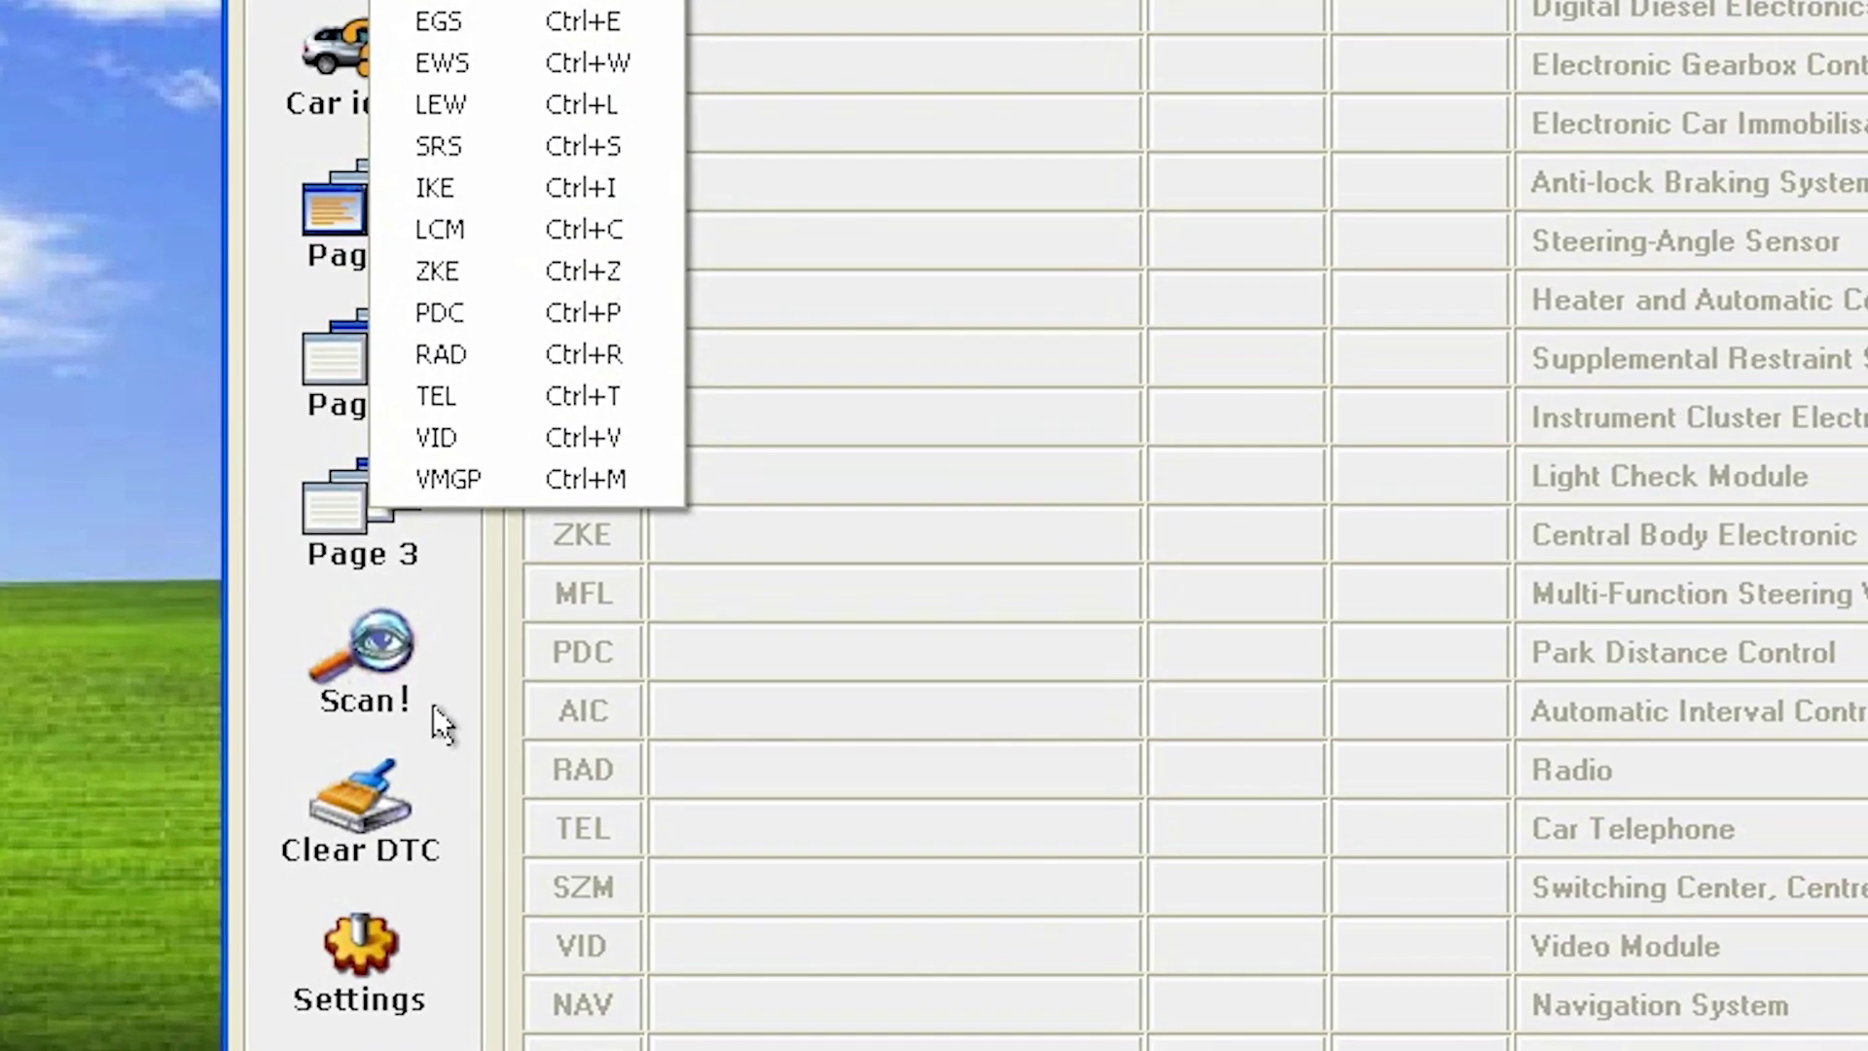
Scan all modules and show the ABS rear-left wheel speed sensor fault details
click(442, 724)
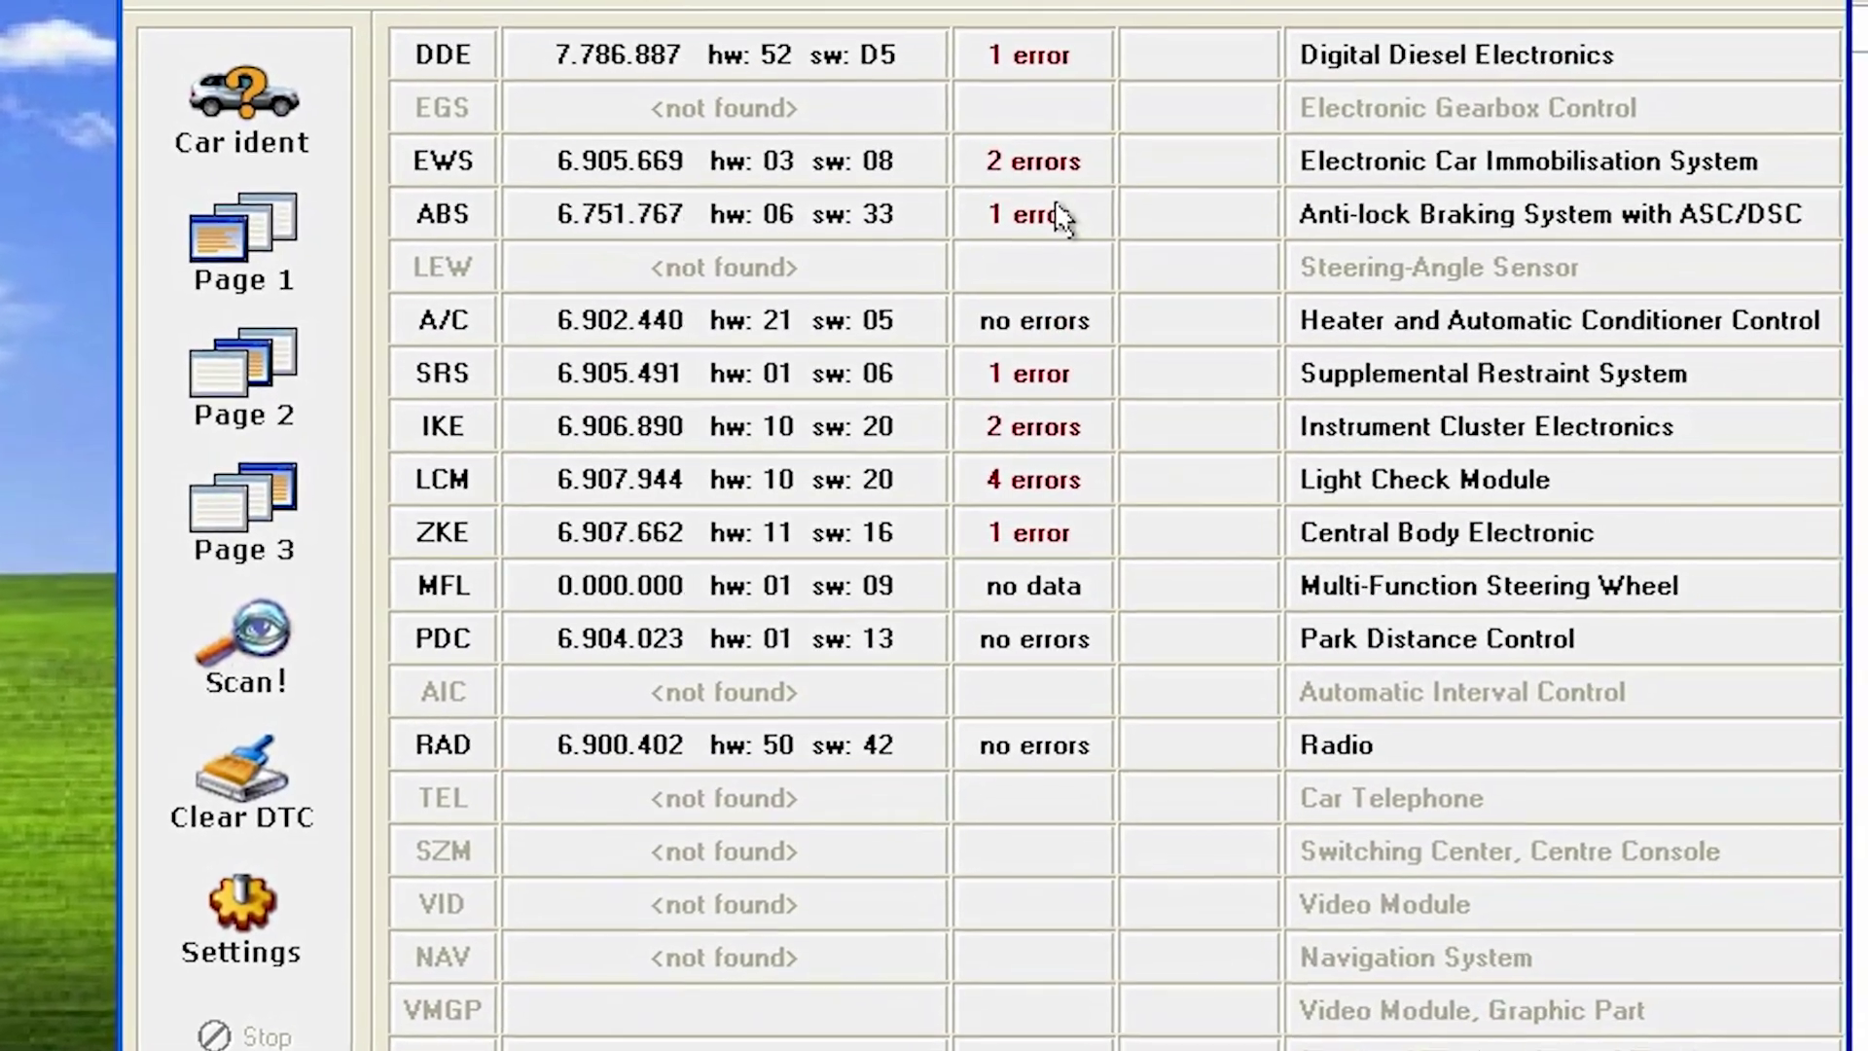
click(1047, 230)
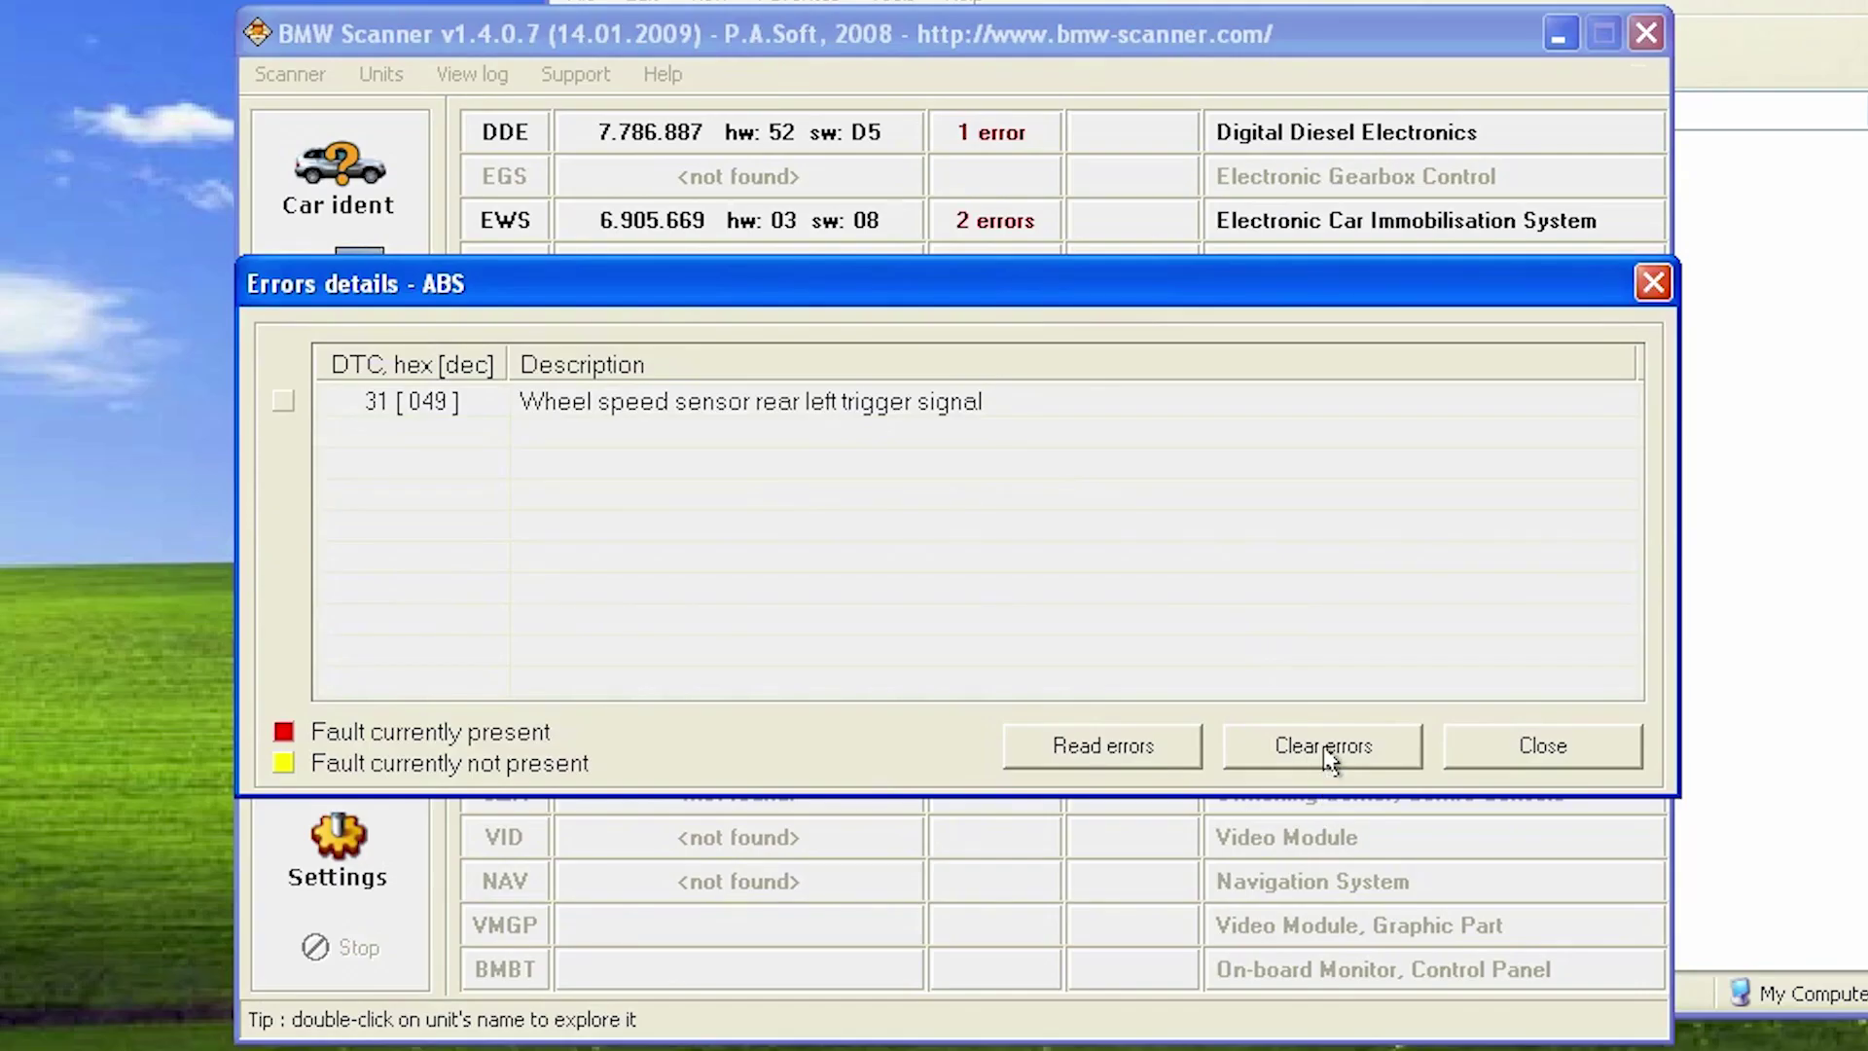
Clear the ABS wheel speed sensor fault, close its details and list the control units
click(1324, 747)
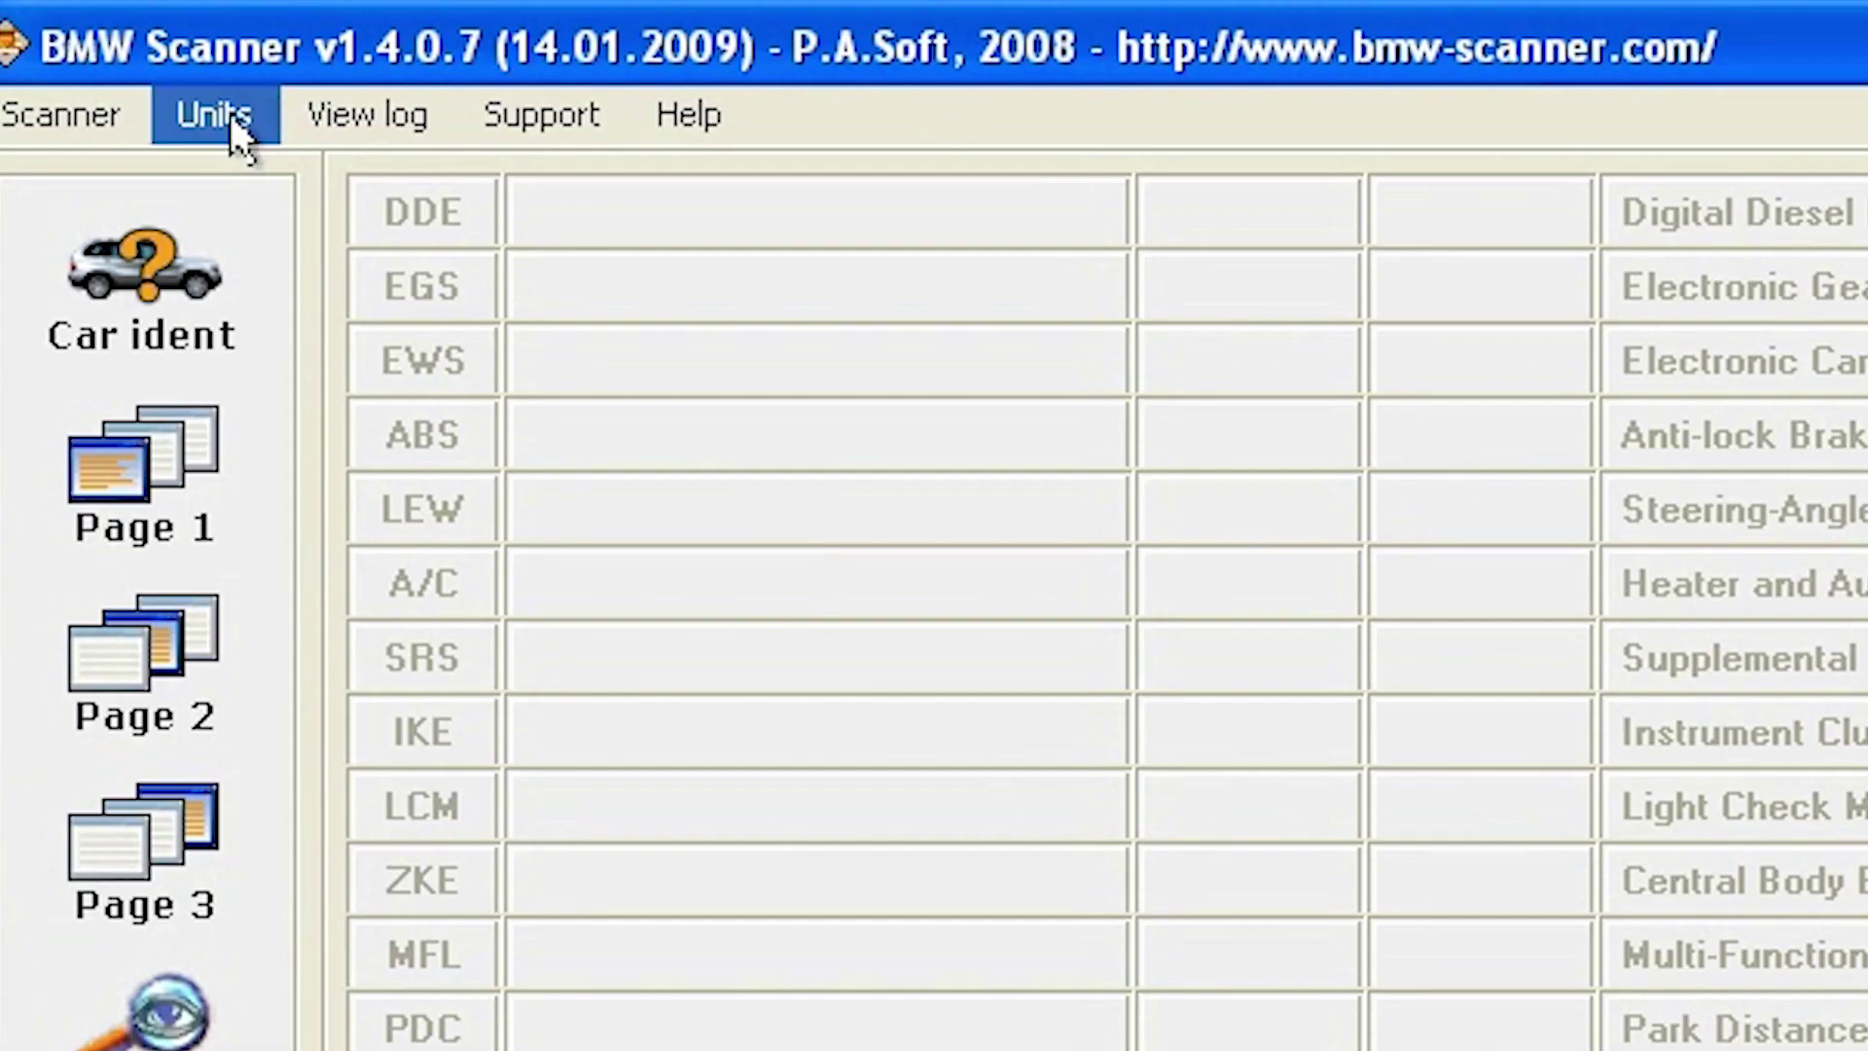
click(229, 114)
click(206, 91)
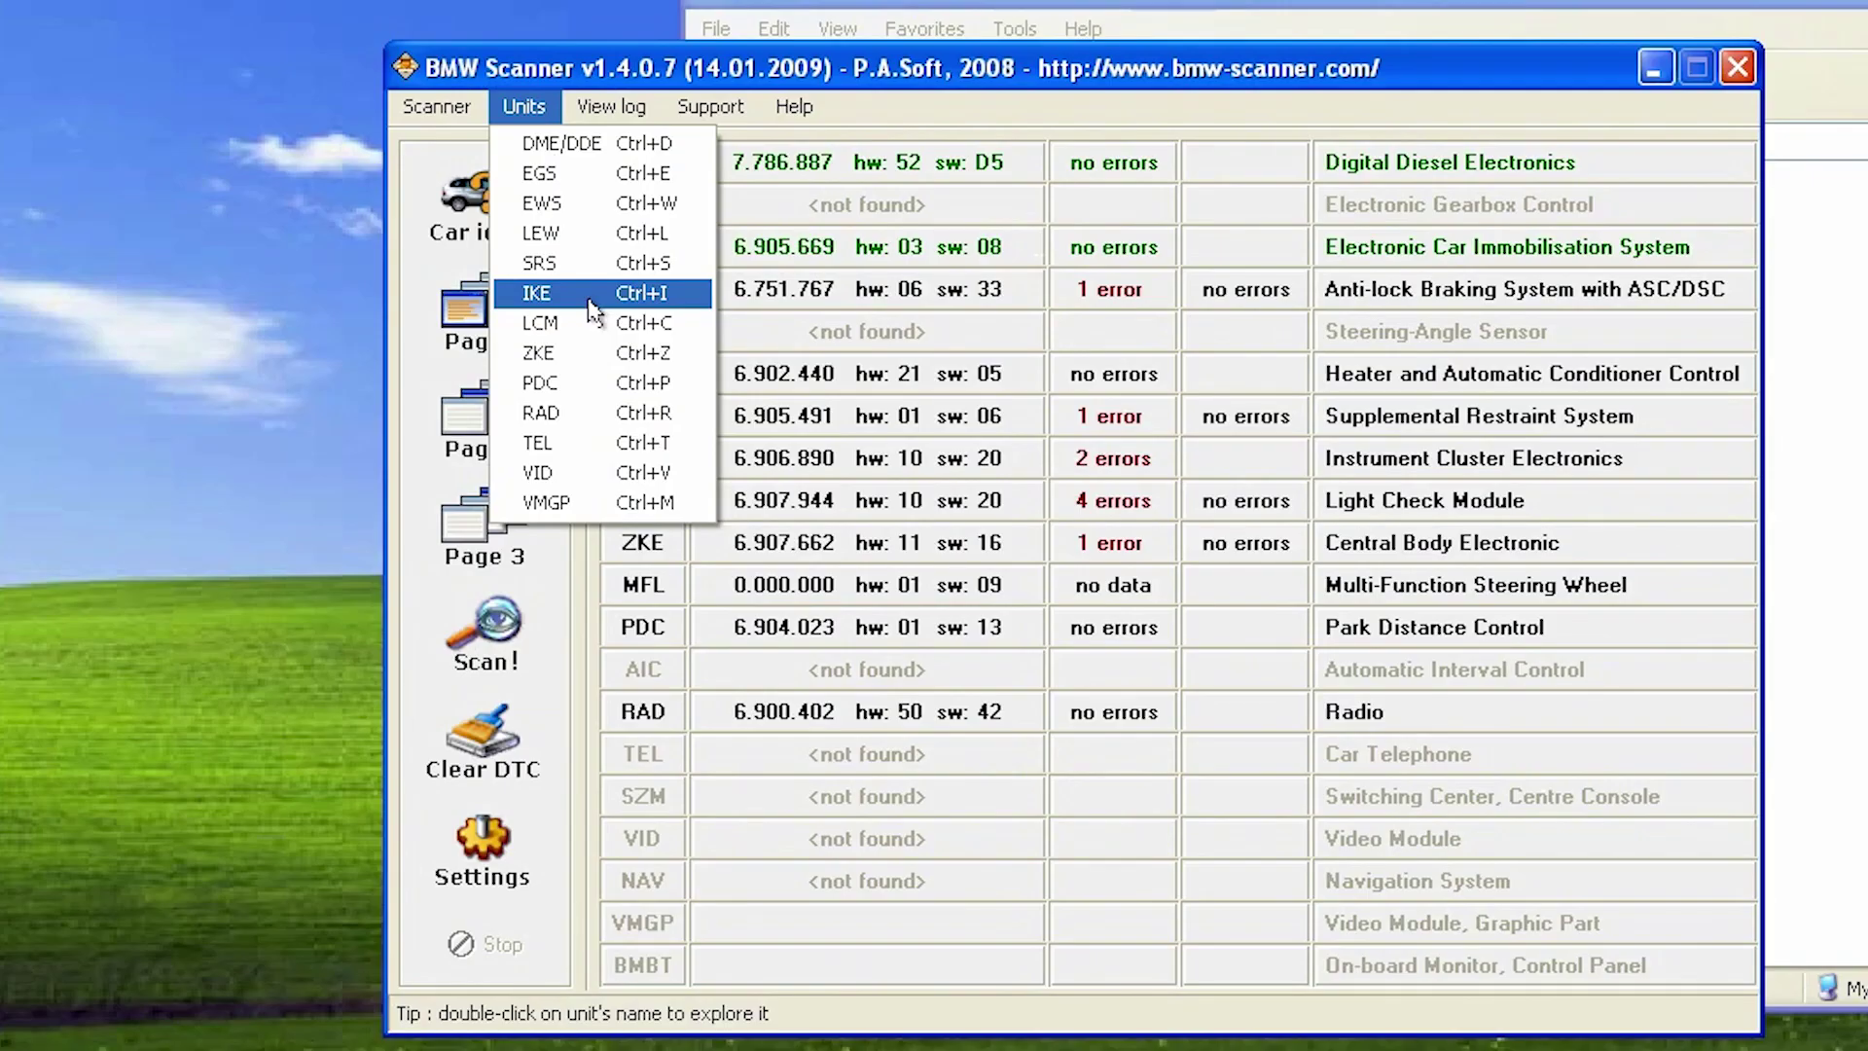
Review the IKE service intervals, light coding options and car key status
click(583, 299)
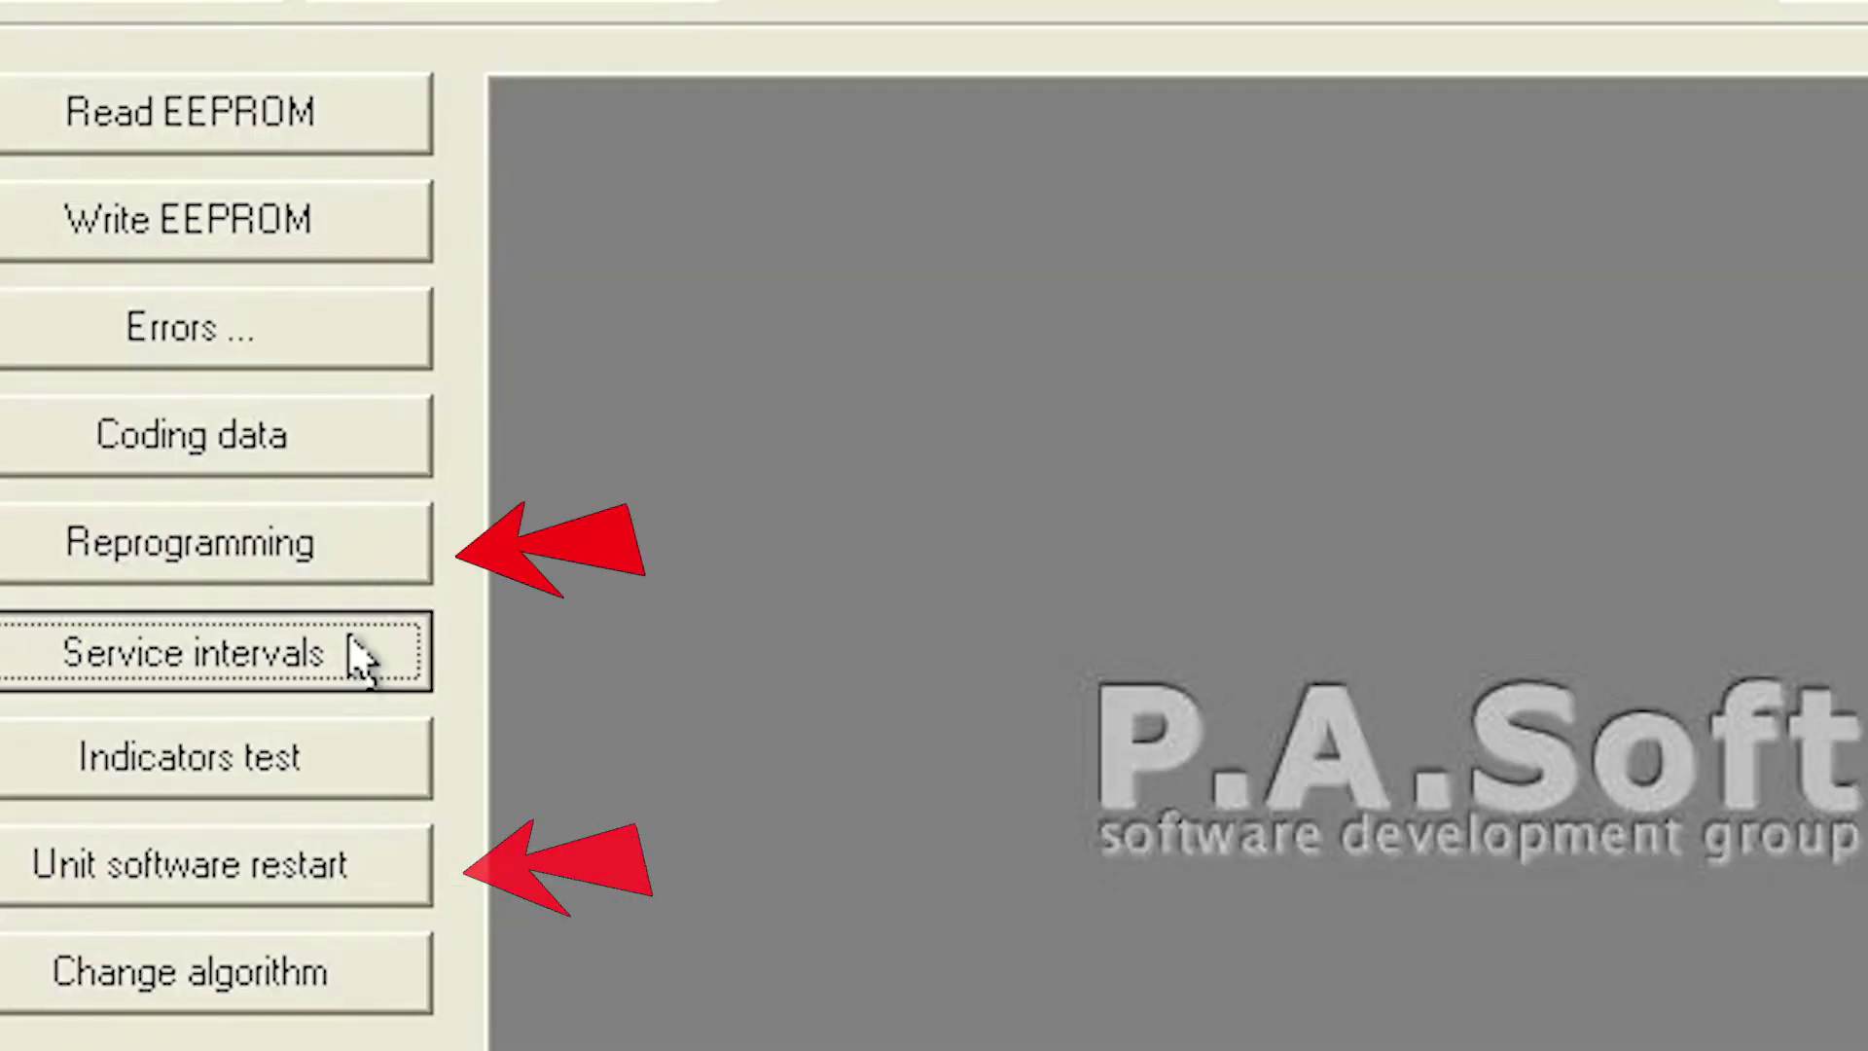
click(361, 660)
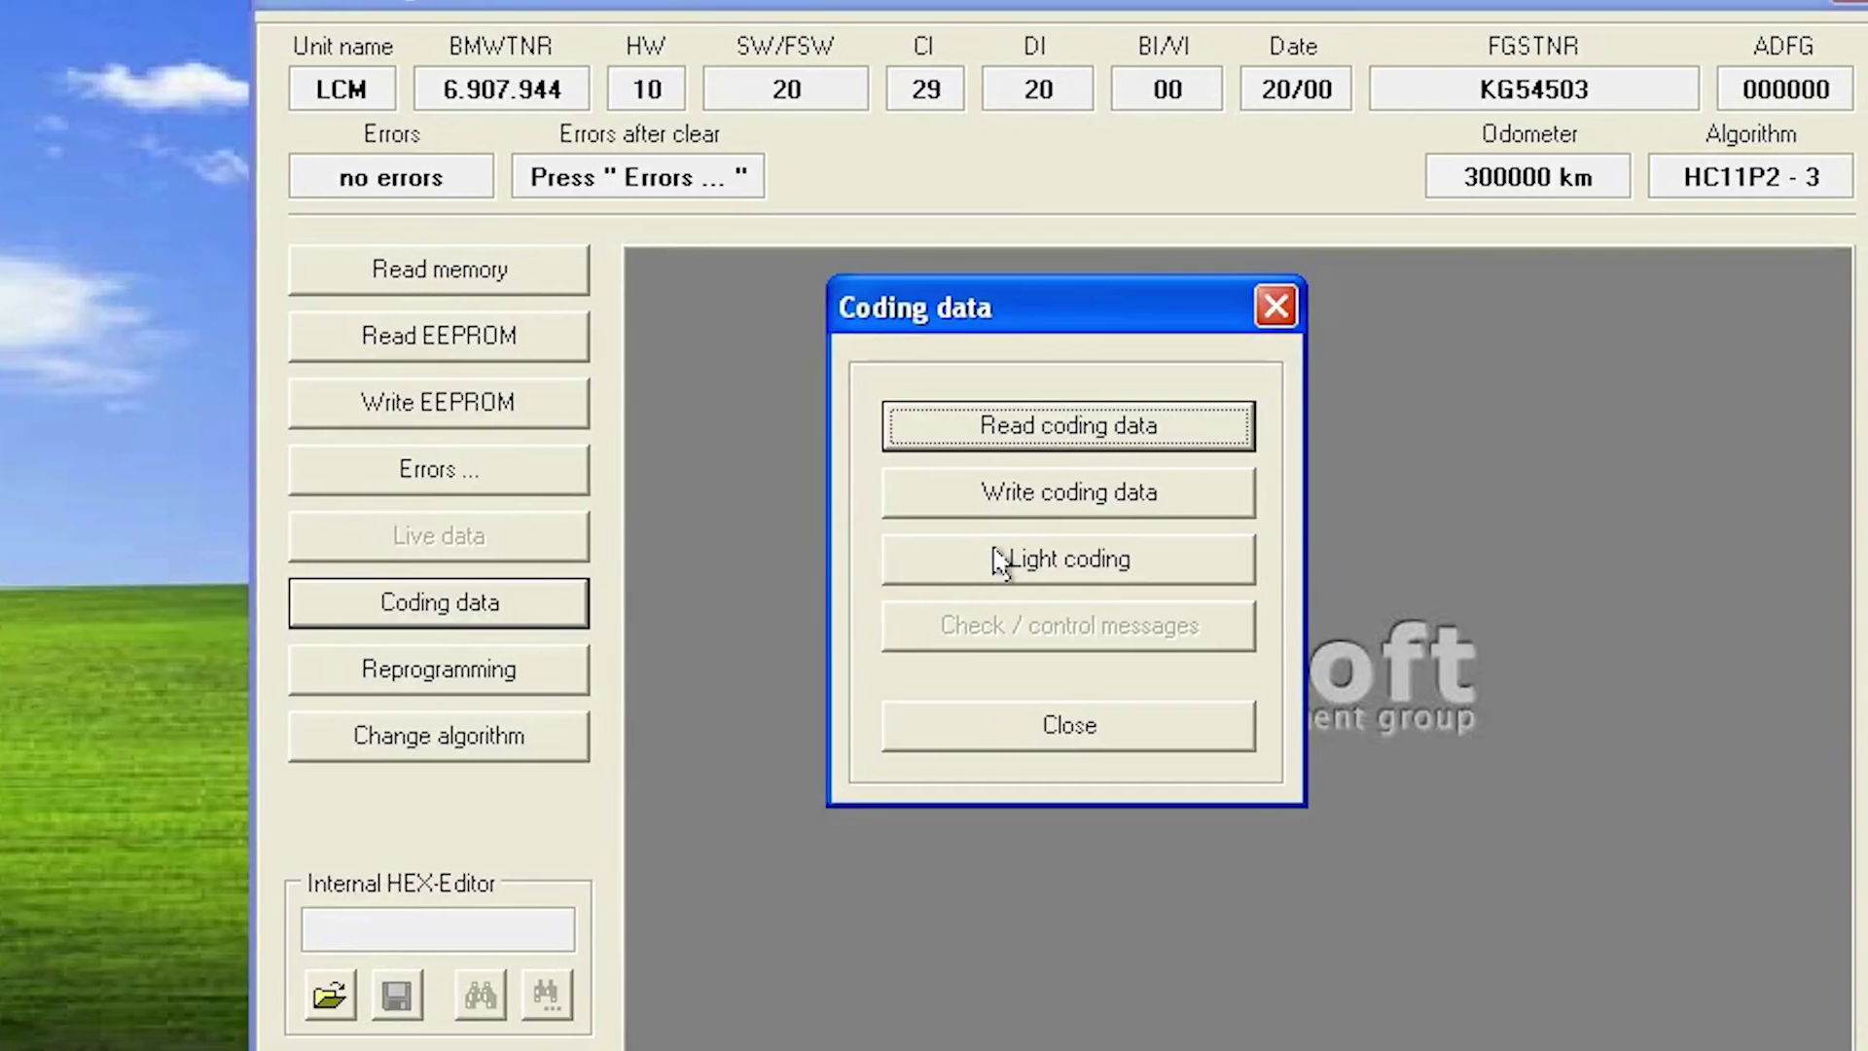
click(935, 574)
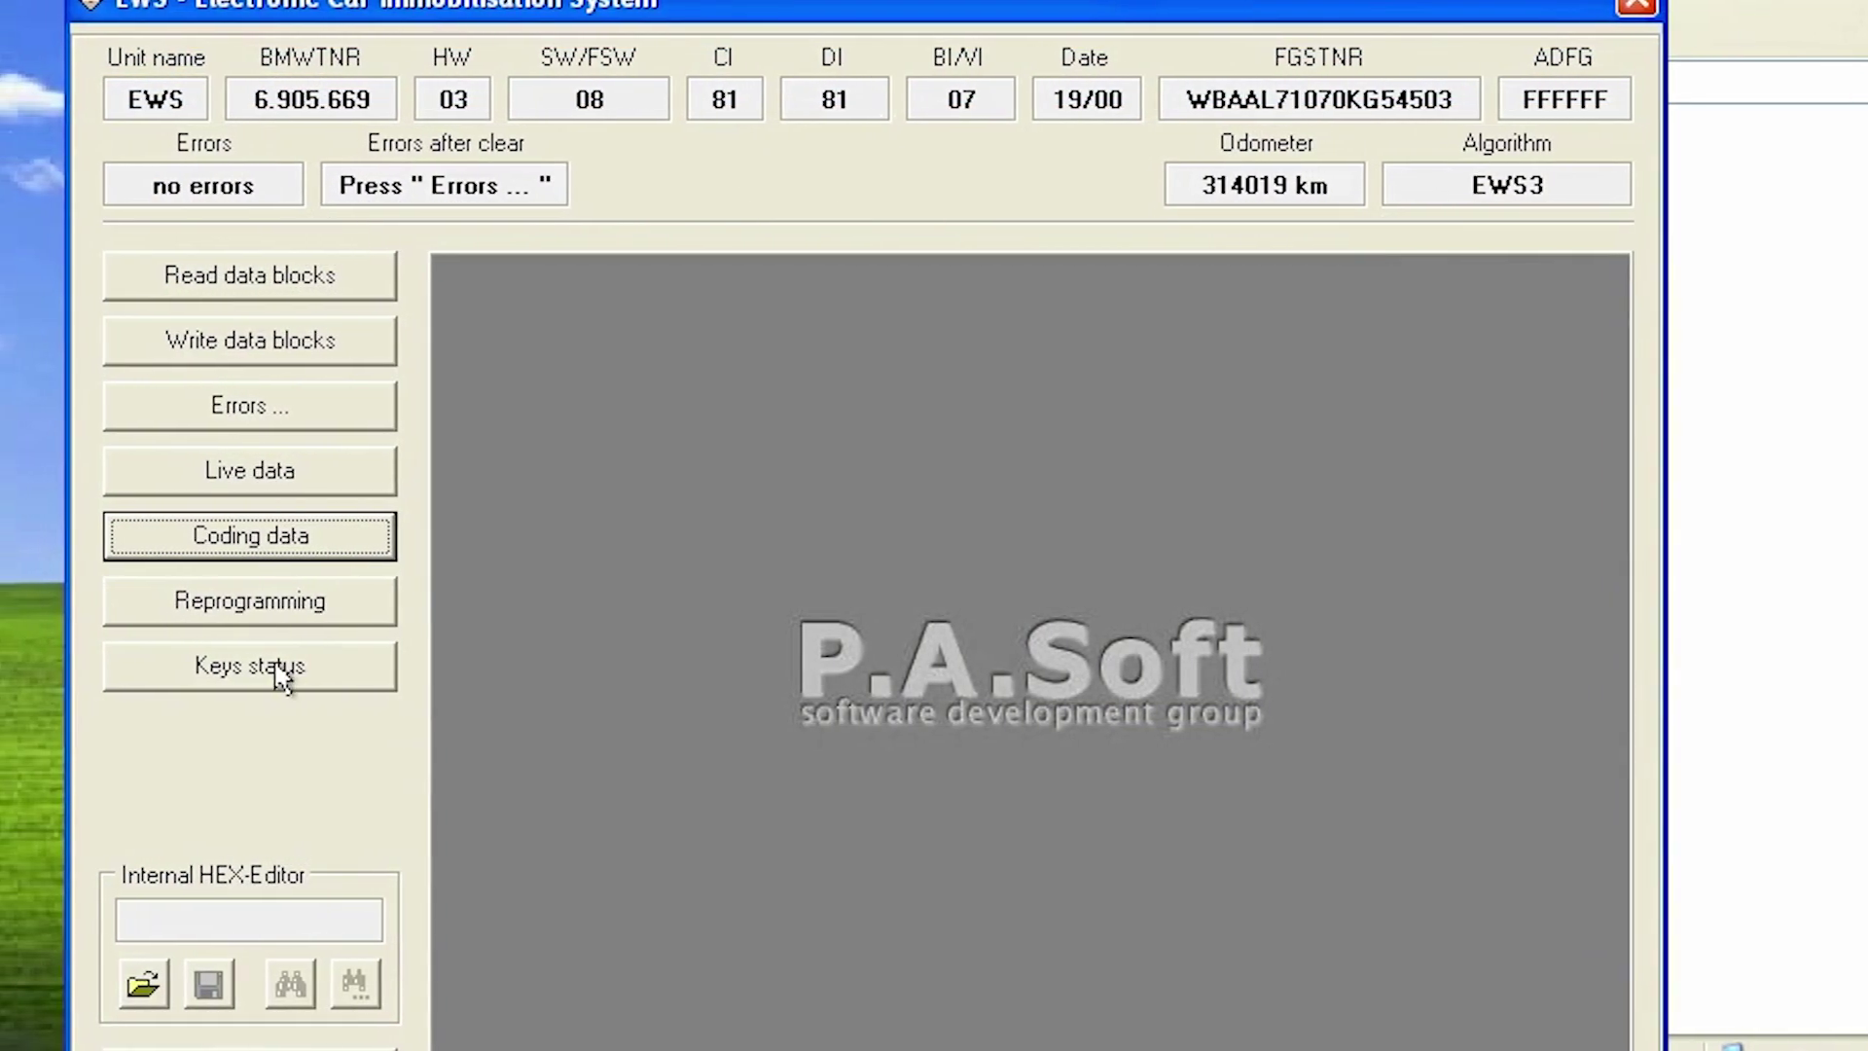
click(233, 666)
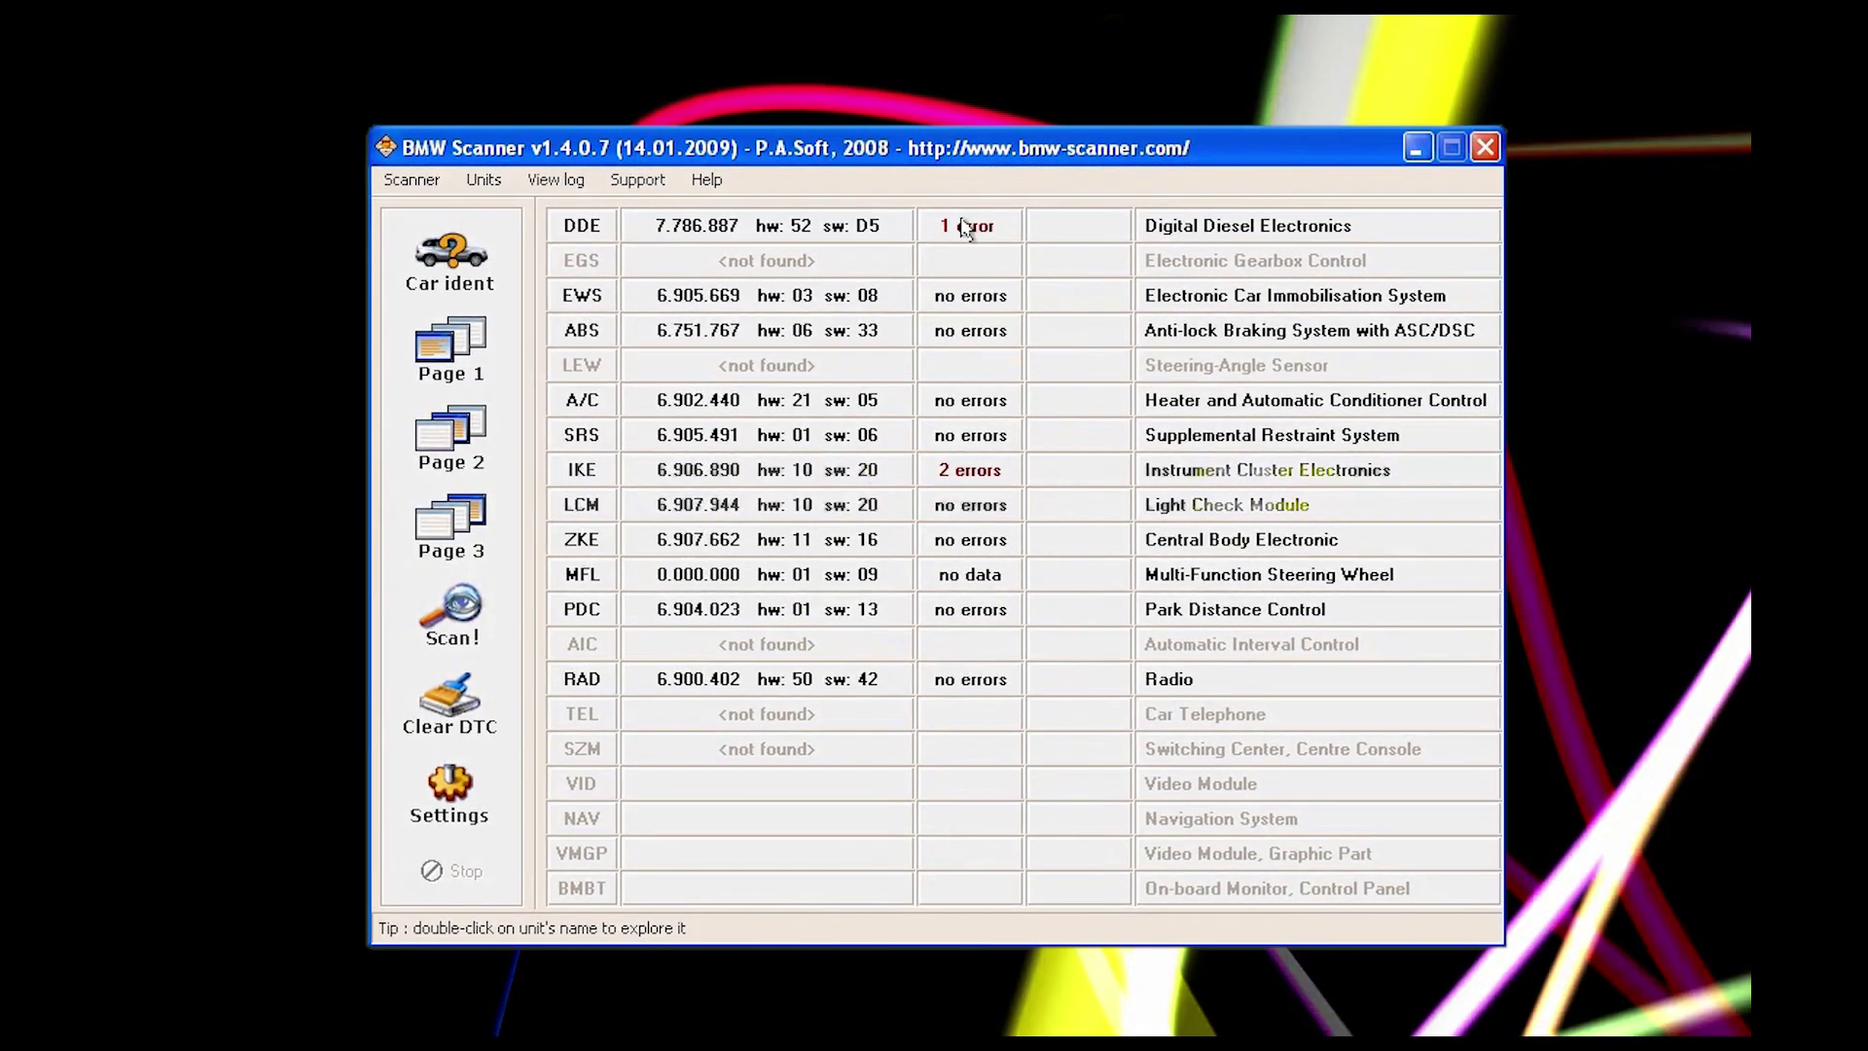
Review the DDE glow-plug fault and the IKE's two faults, then close the IKE window
click(965, 227)
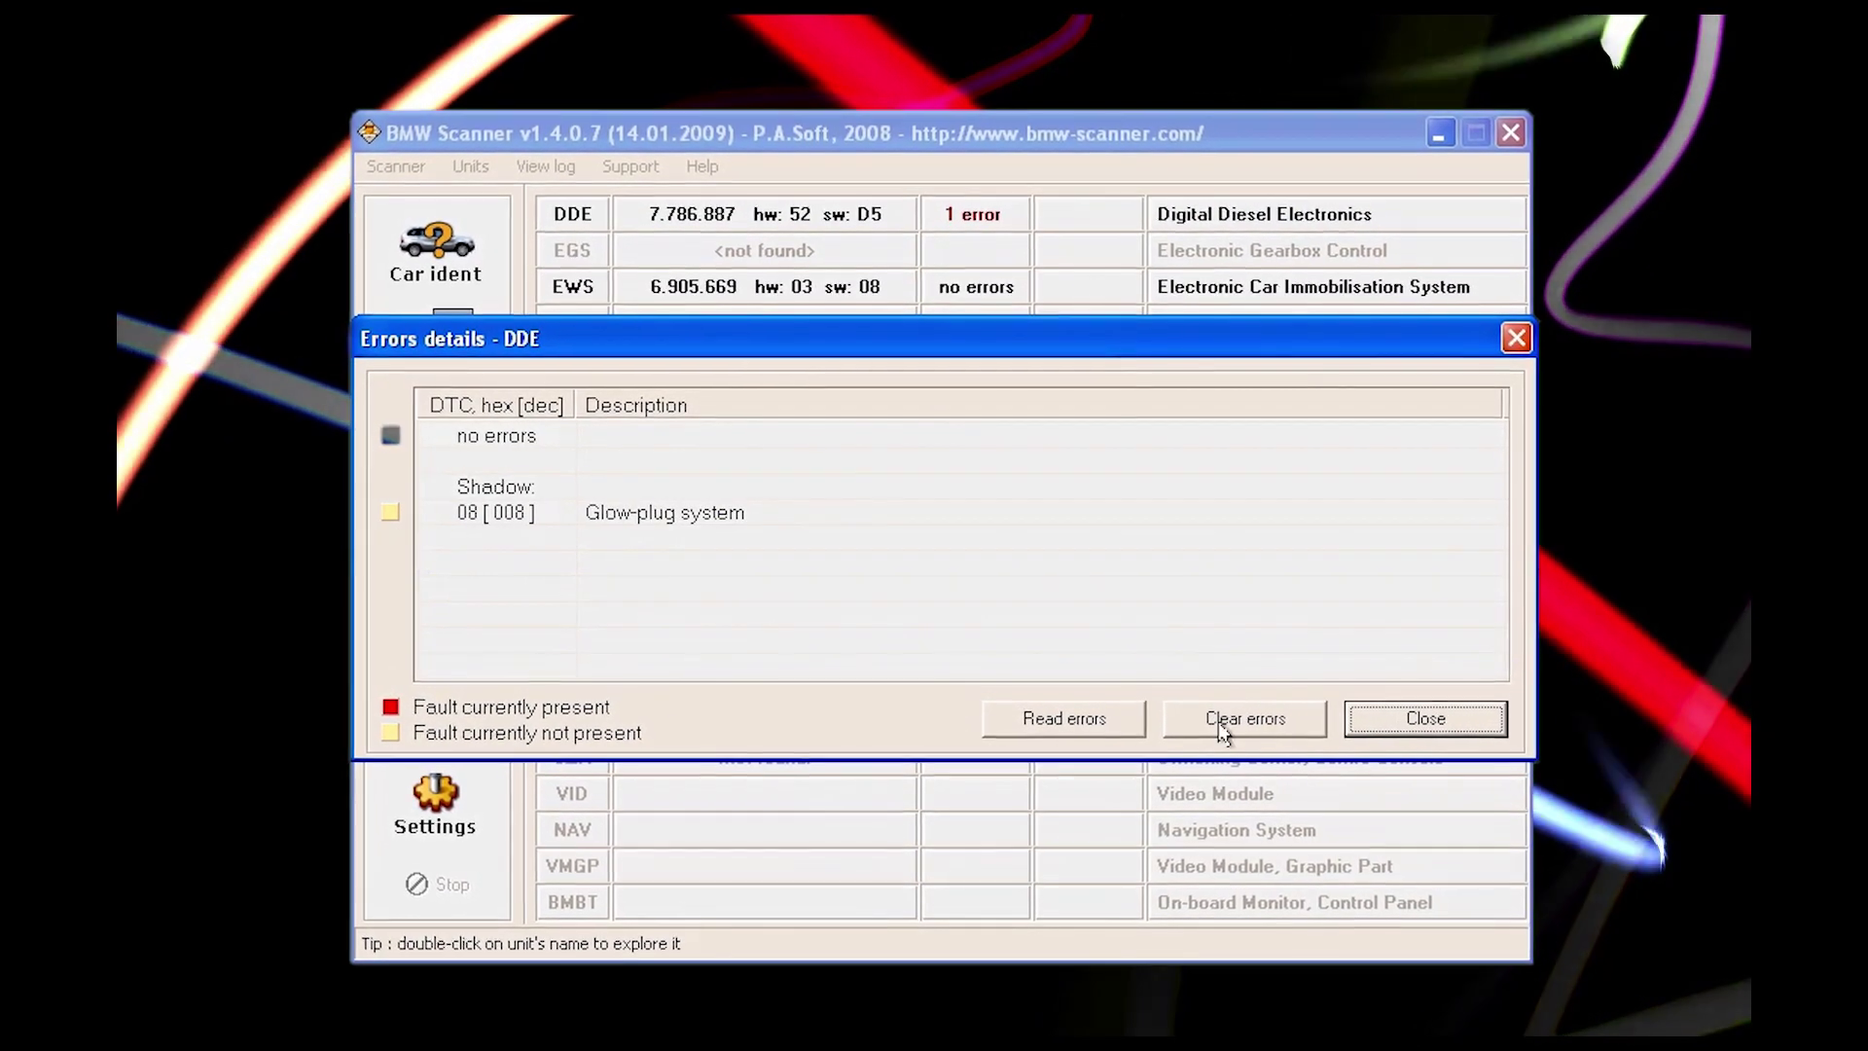
click(1410, 721)
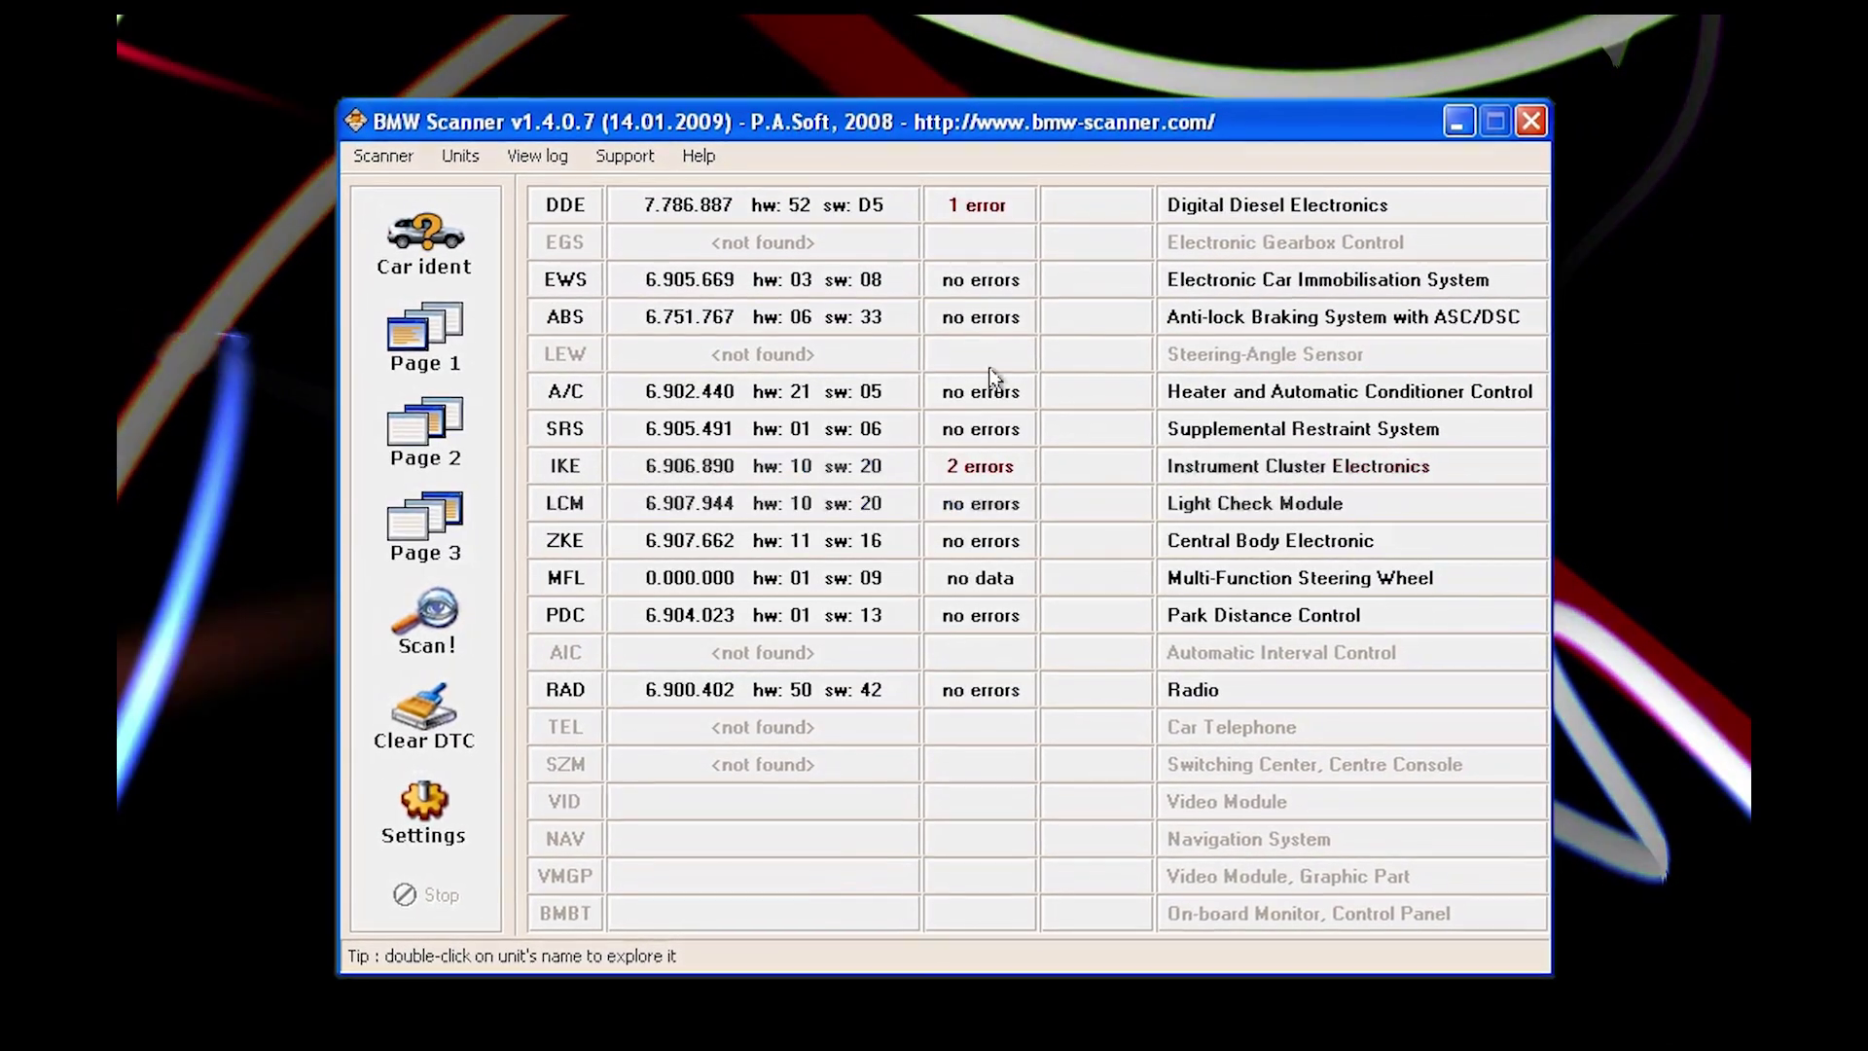
click(980, 466)
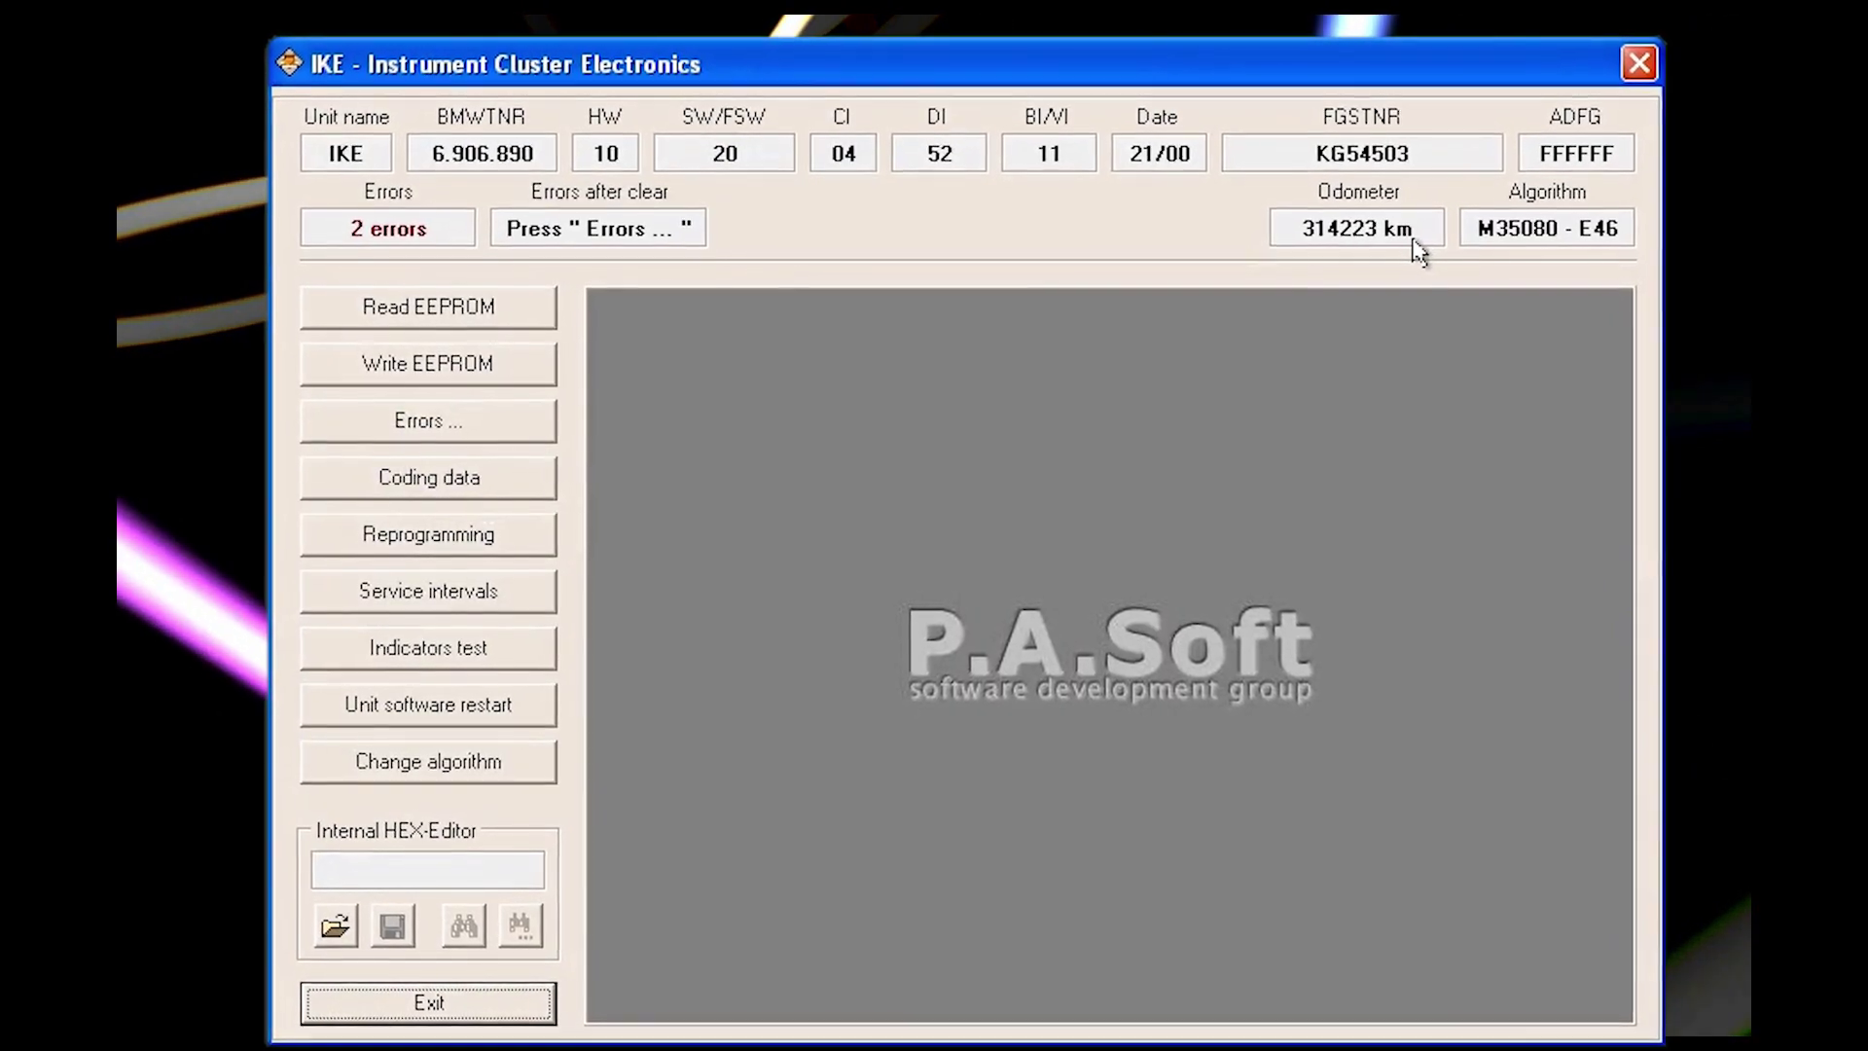
click(421, 1012)
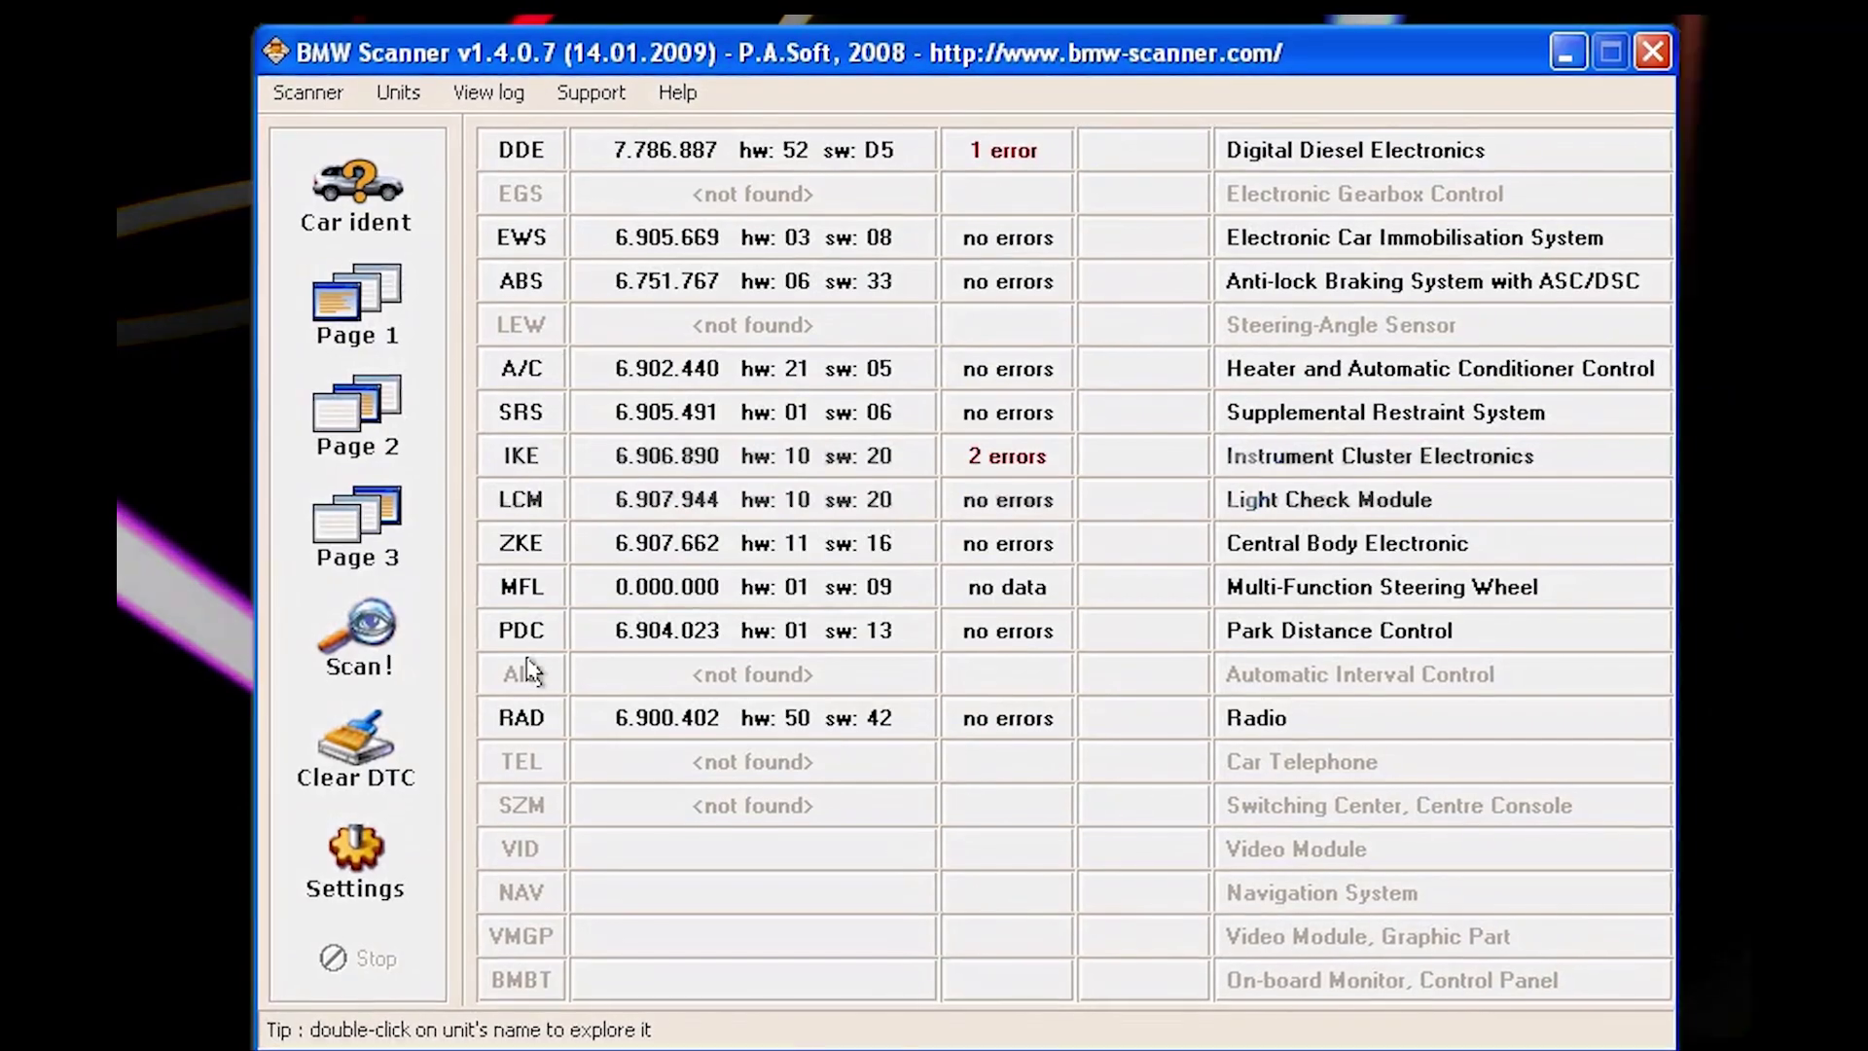